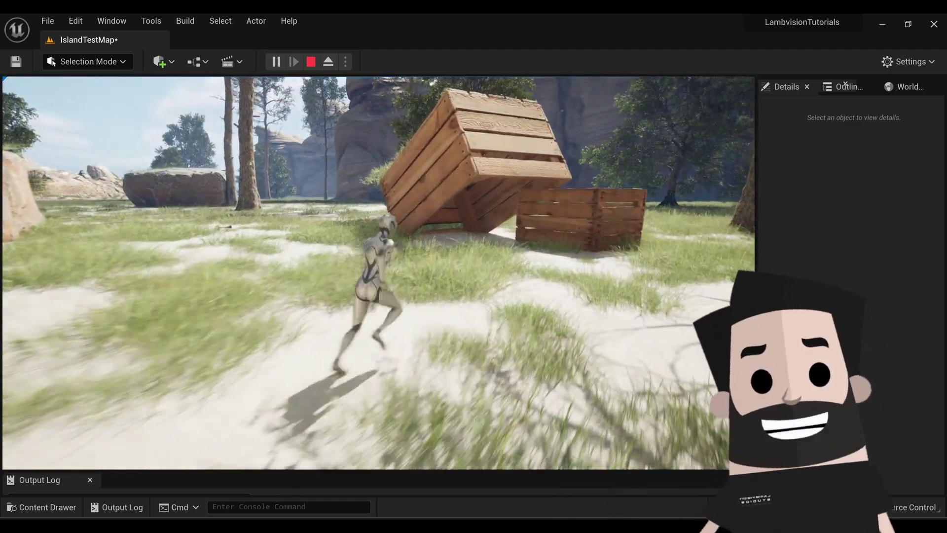
Stop play, frame the island landscape from above, fly closer and bring up the editor modes list.
key(Escape)
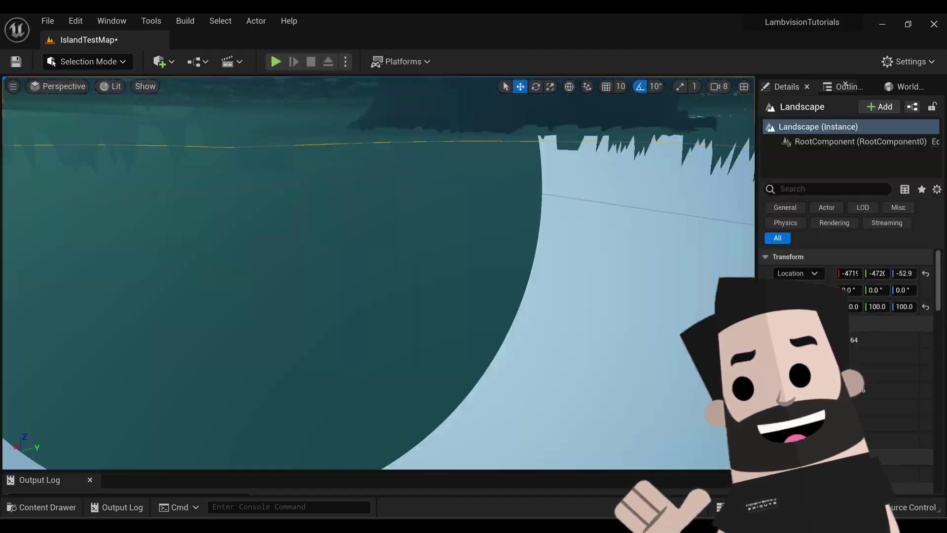
key(f)
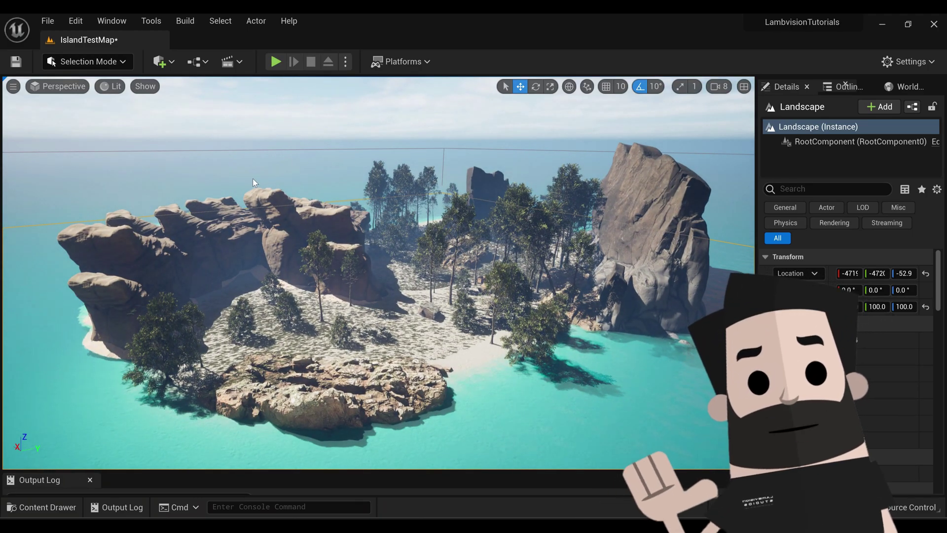
mouse_move(356, 320)
right_down()
mouse_move(357, 329)
mouse_move(377, 310)
right_up()
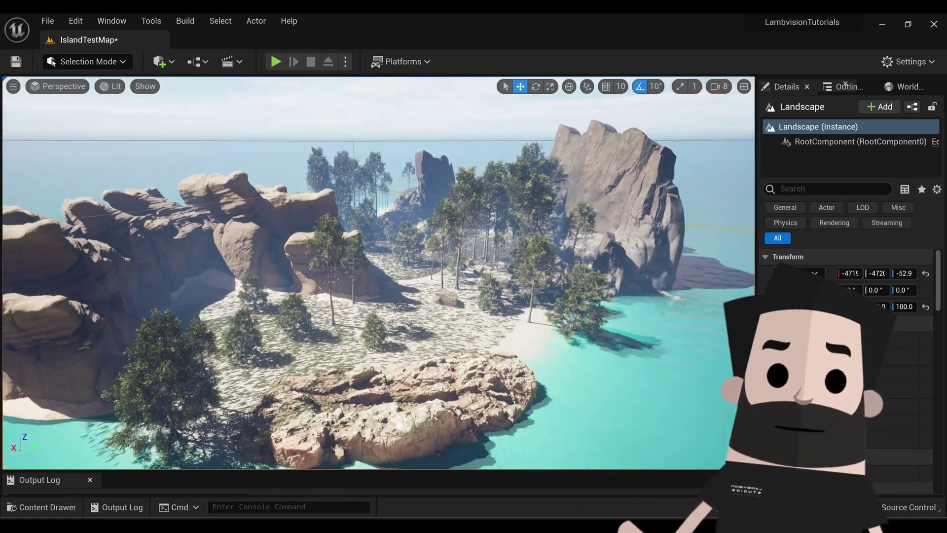
right_drag(503, 324, 453, 293)
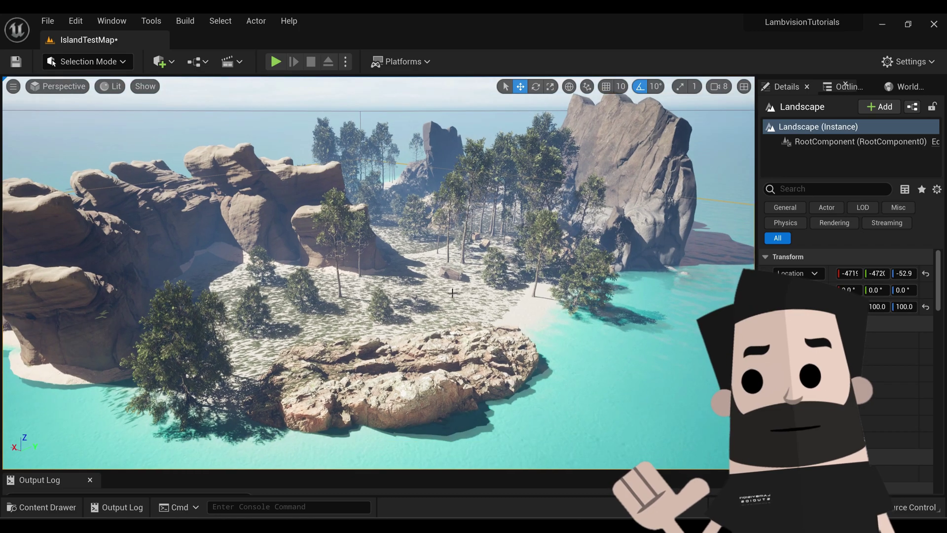
click(81, 61)
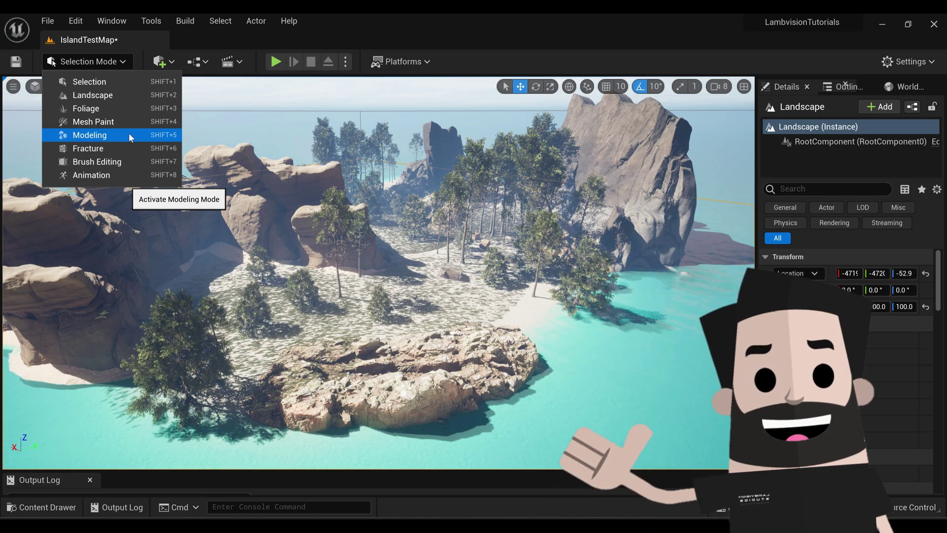
Enter Foliage Mode and select the FT_BlackAlder_Forest_01 tree foliage type among the trees.
click(111, 108)
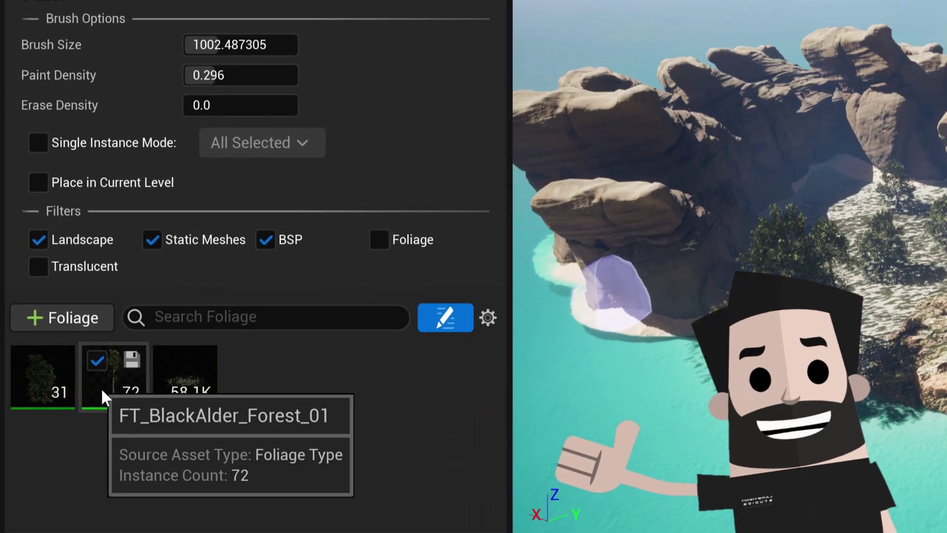
click(51, 370)
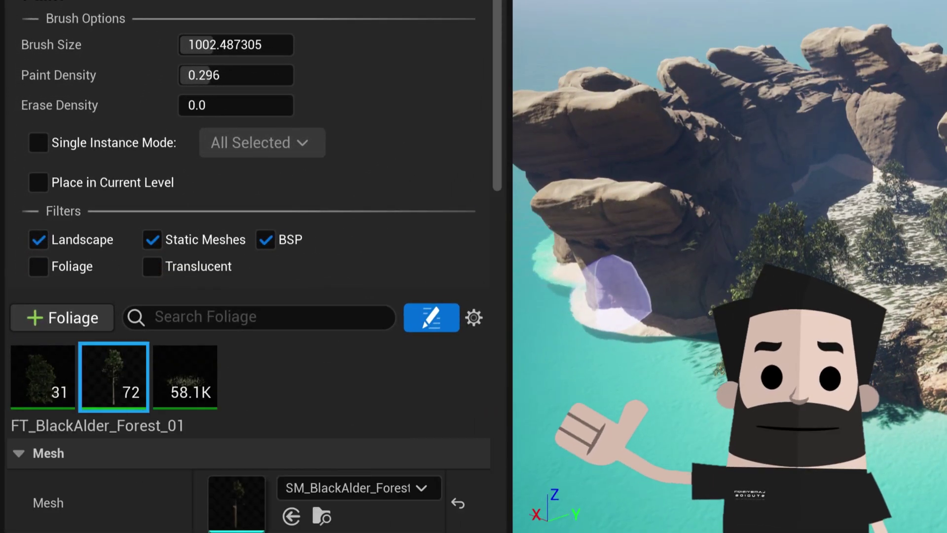
right_drag(729, 267, 728, 267)
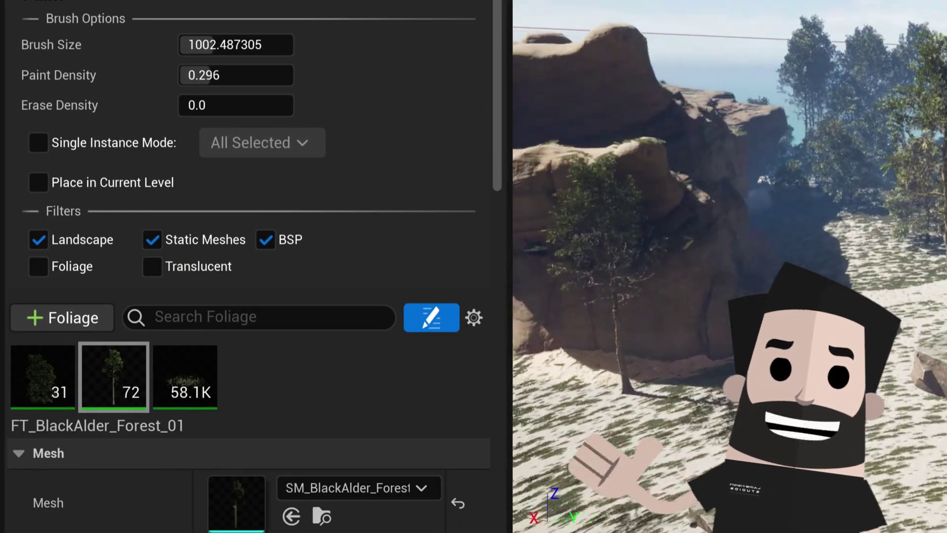
scroll(131, 105, down, 10)
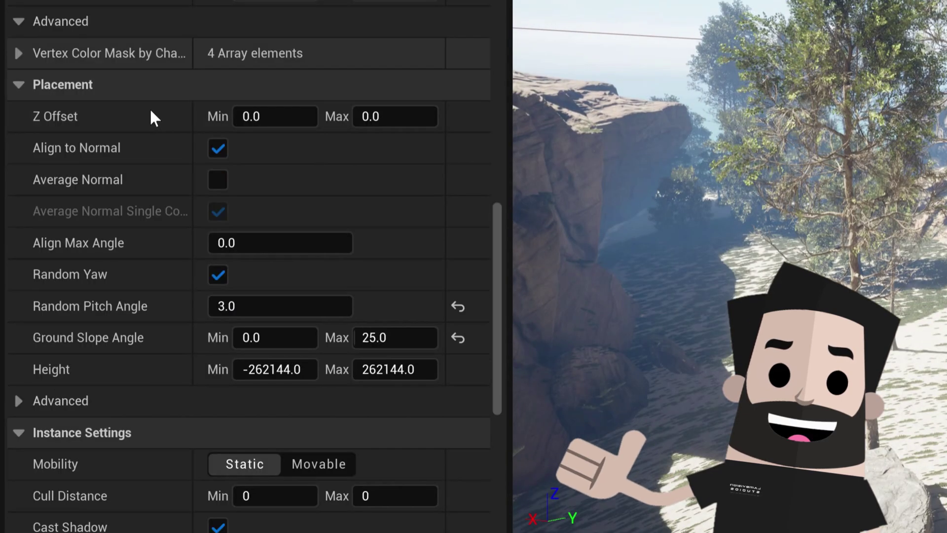
scroll(150, 124, down, 5)
scroll(153, 163, down, 4)
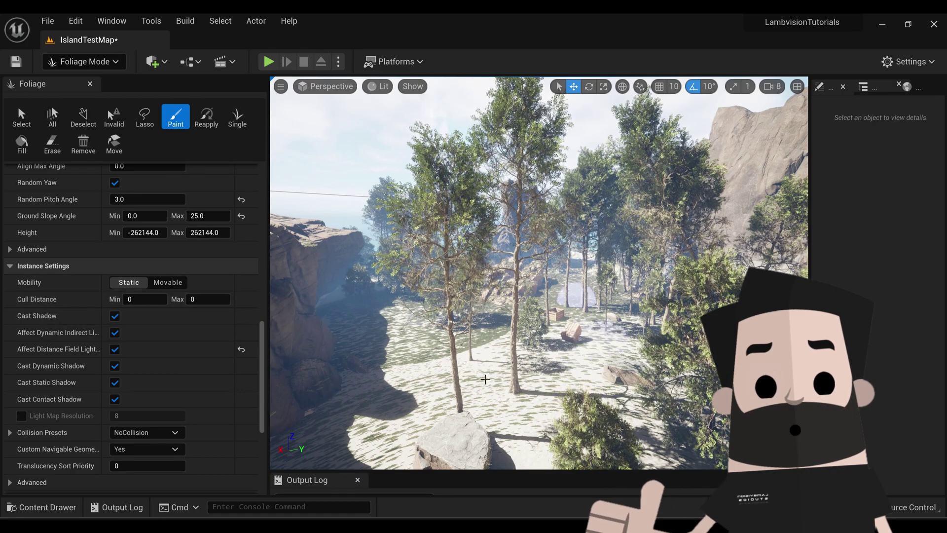
Give the tree foliage a Cull Distance Max of 100, then change it to 10000.
mouse_move(391, 391)
right_down()
mouse_move(390, 379)
mouse_move(299, 373)
right_up()
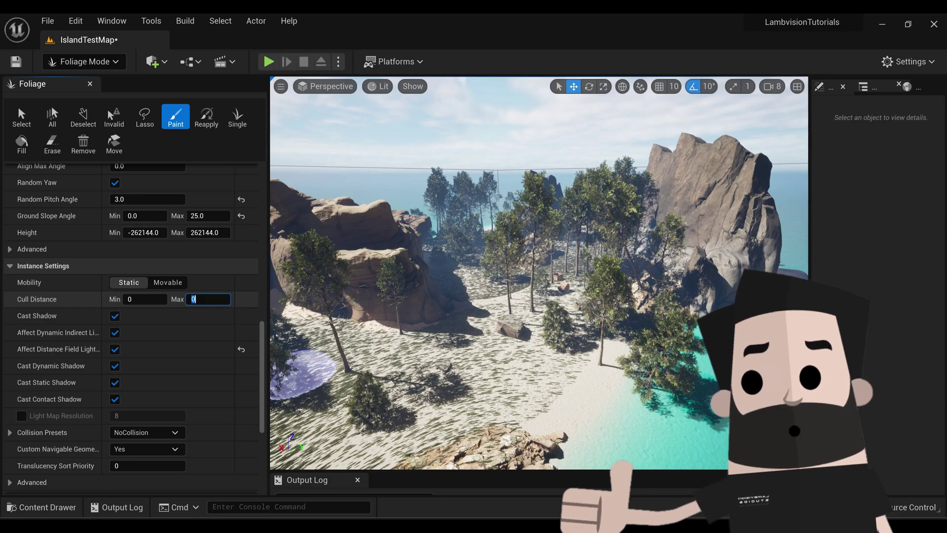
text(100)
key(Return)
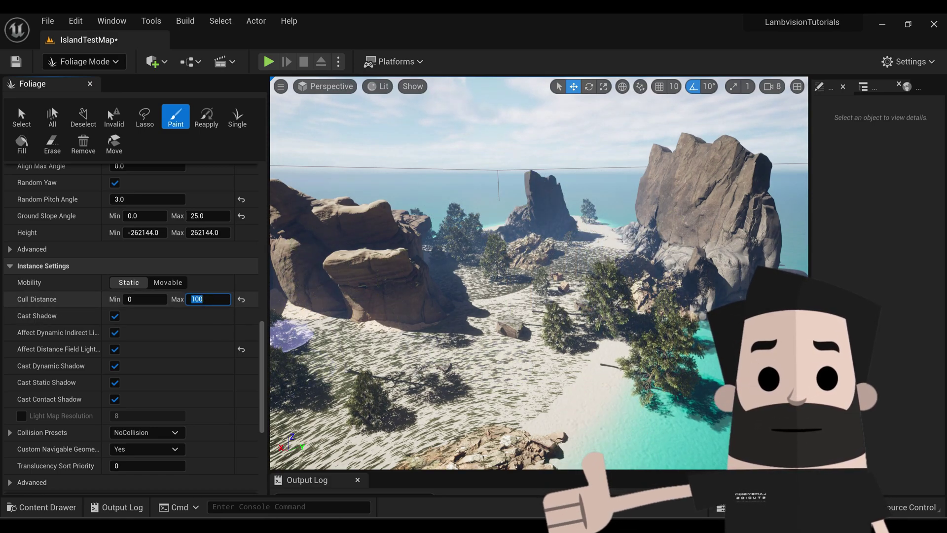
click(145, 315)
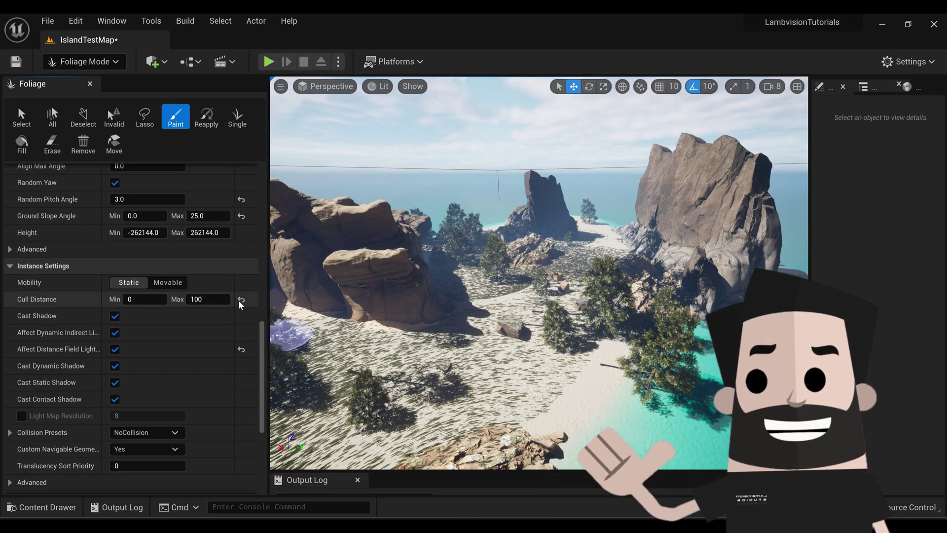
click(226, 299)
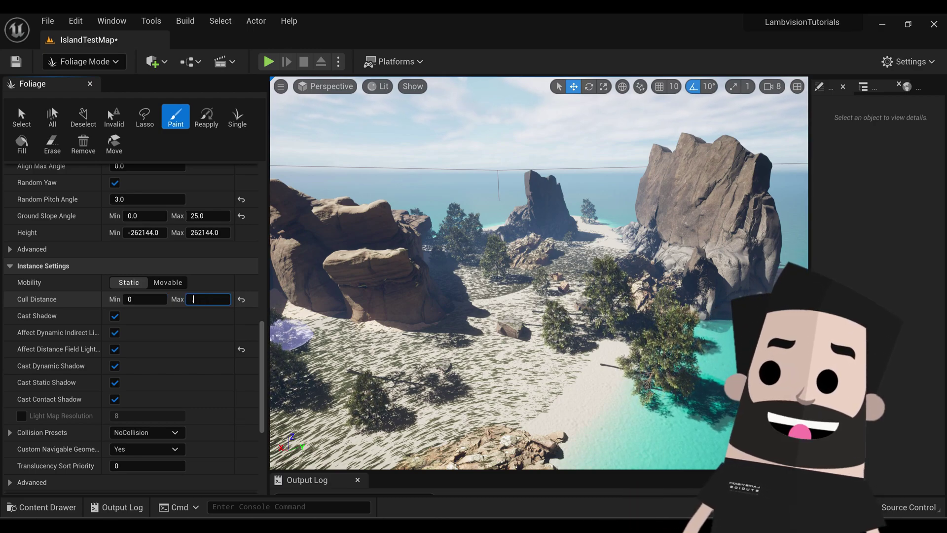
text(0)
key(Return)
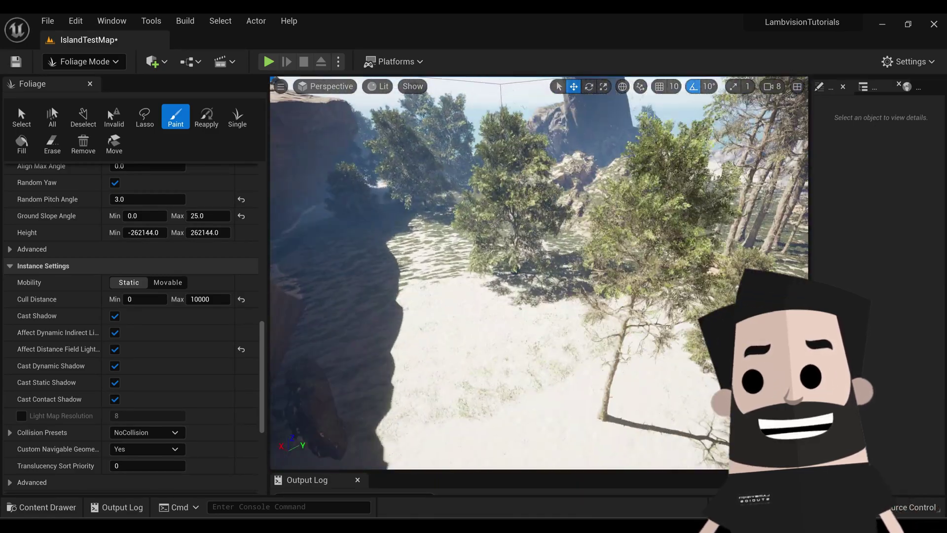
Reset the tree foliage's Cull Distance Min and Max back to 0 with the default arrows.
click(241, 300)
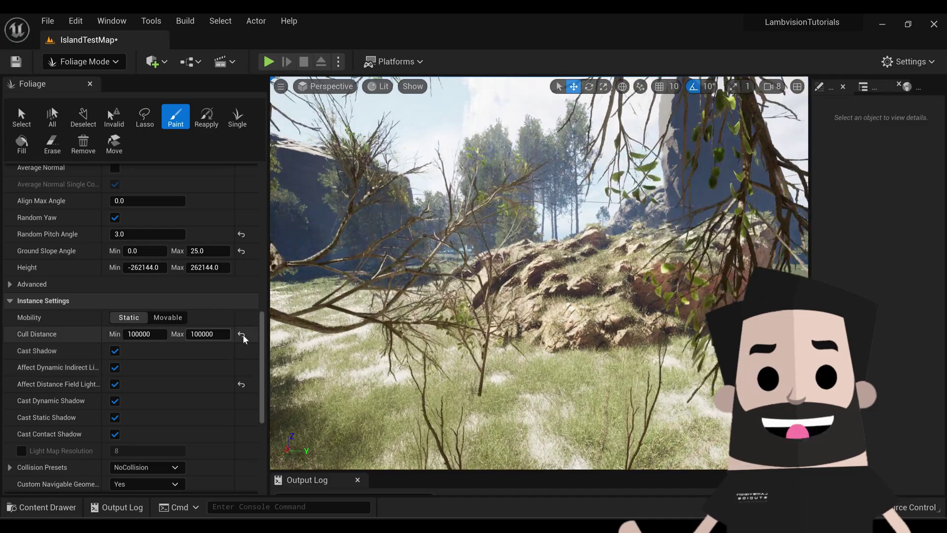
click(240, 334)
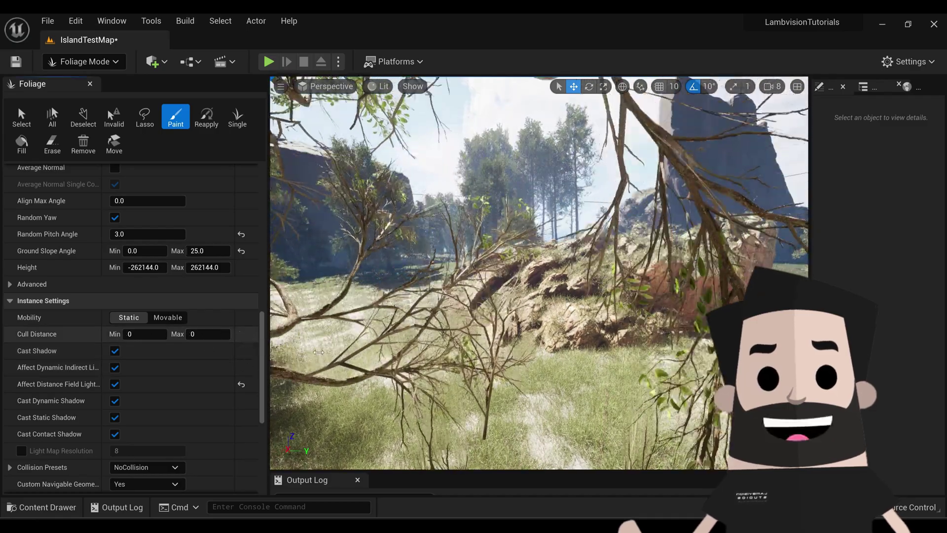